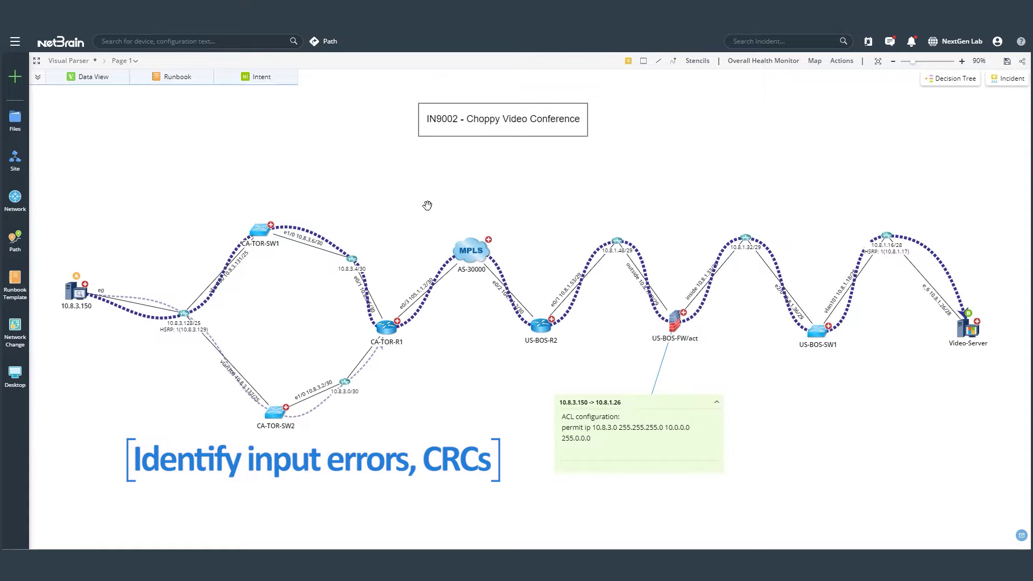
# Step: Add an Execute CLI Commands action with 'show int' for every map device and run it
pyautogui.rightClick(376, 163)
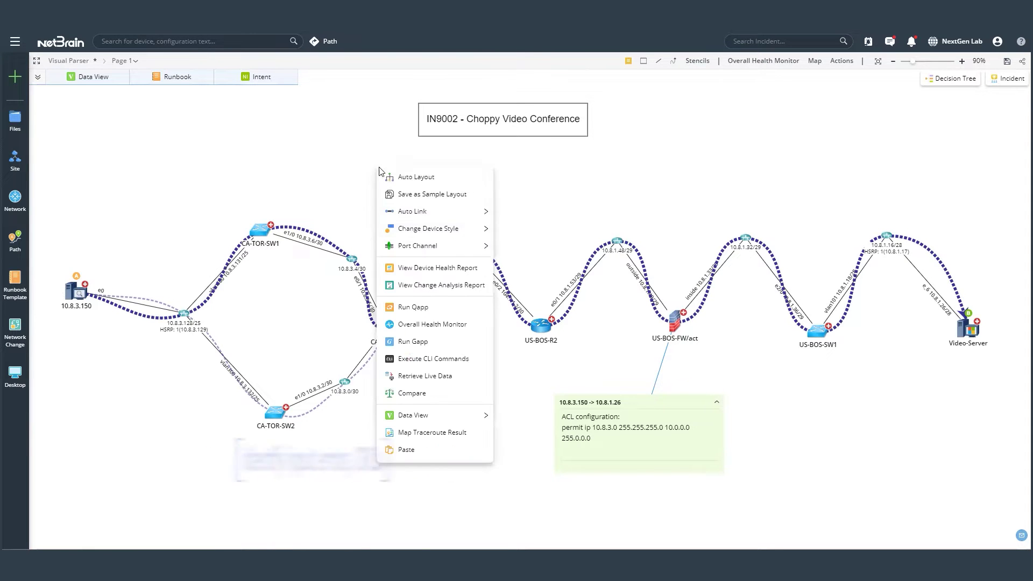
pyautogui.click(436, 355)
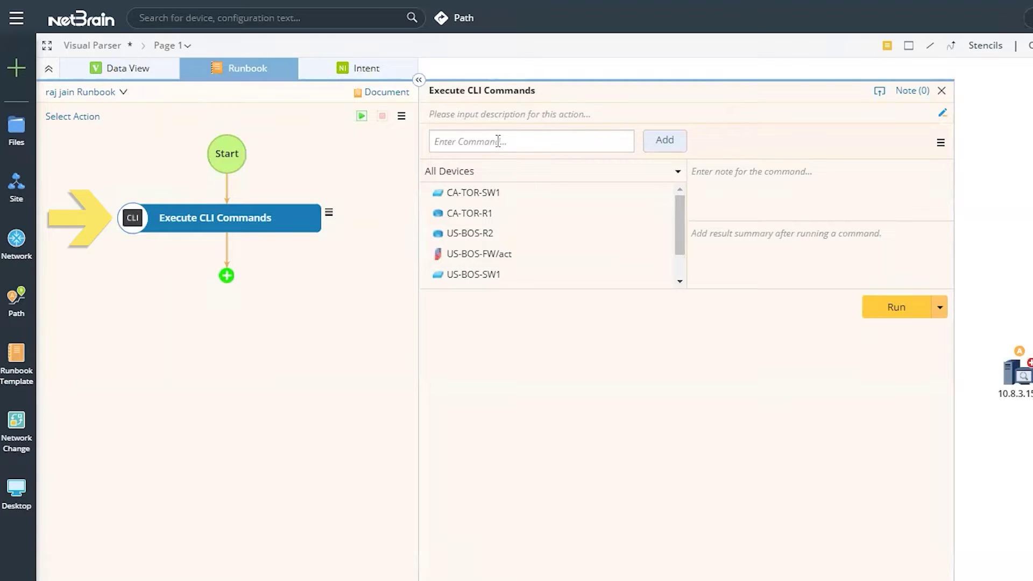
pyautogui.write('show int')
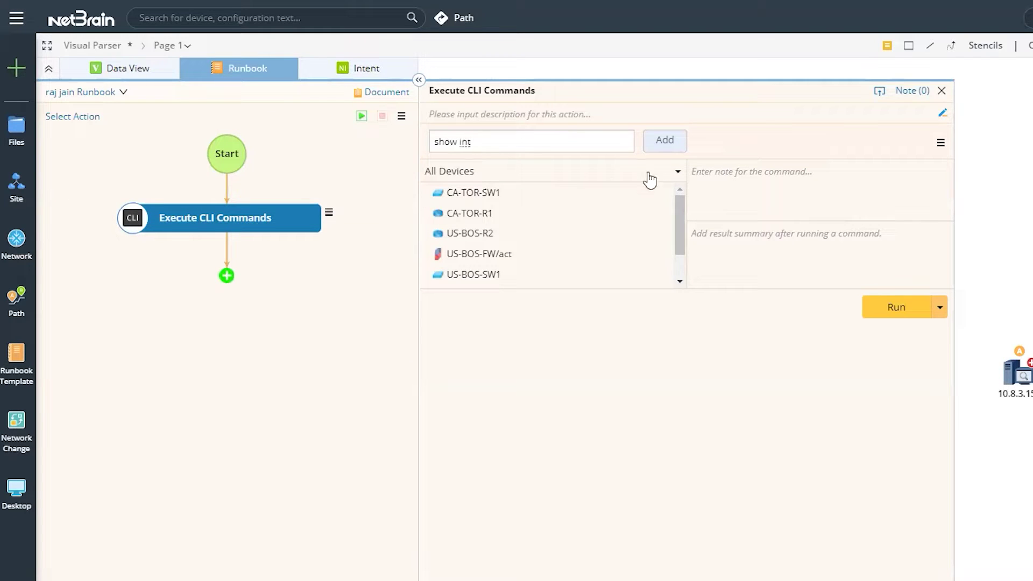
pyautogui.click(663, 141)
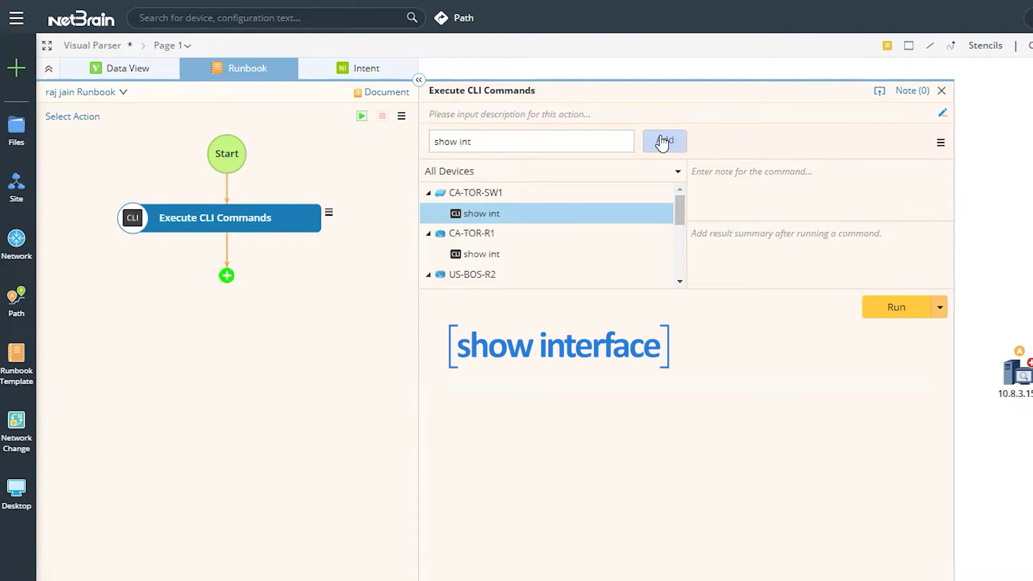
pyautogui.moveTo(681, 212)
pyautogui.mouseDown()
pyautogui.moveTo(686, 247)
pyautogui.moveTo(682, 200)
pyautogui.mouseUp()
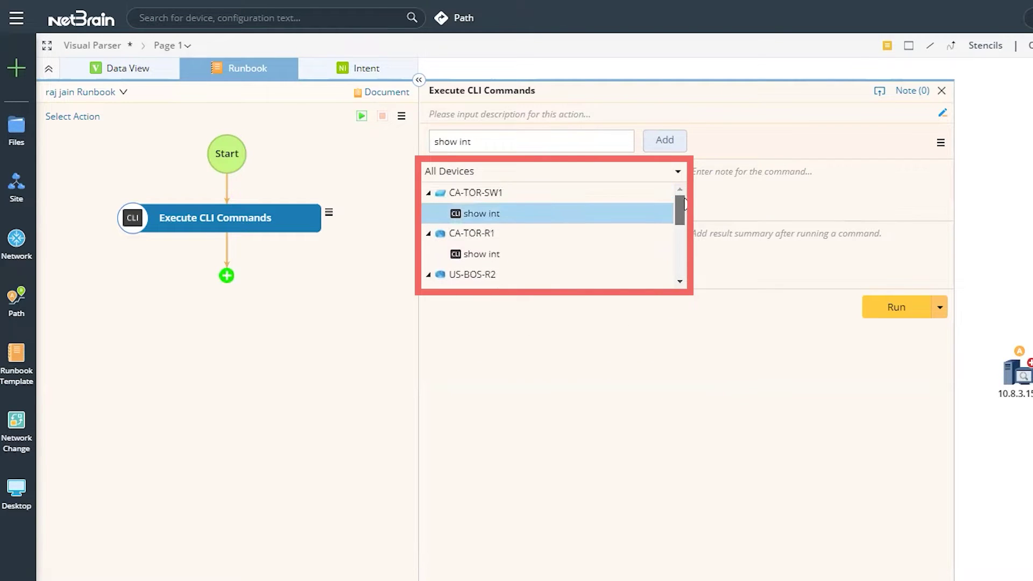
pyautogui.click(868, 303)
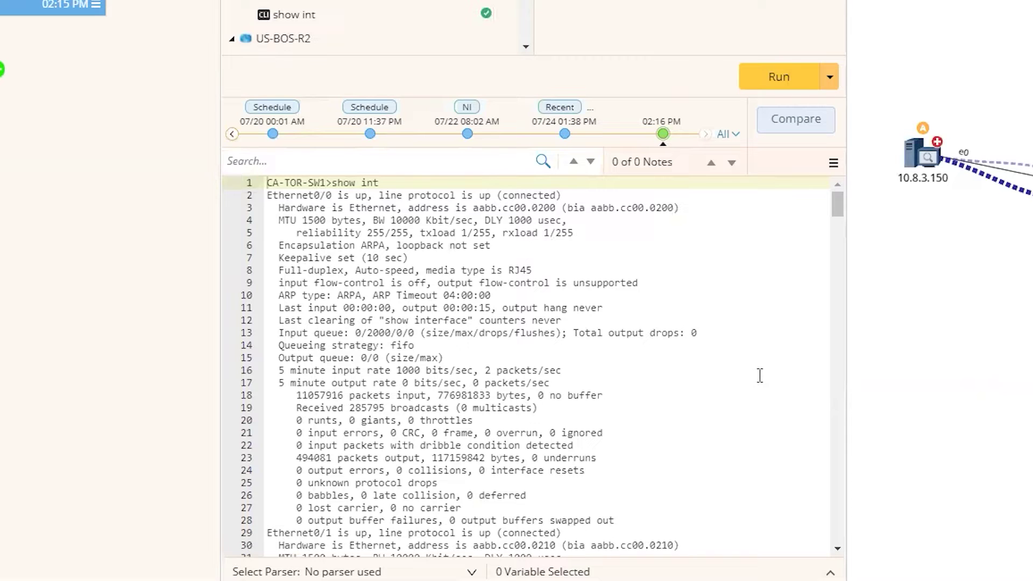
# Step: Scroll through the CA-TOR-SW1 show int output
pyautogui.scroll(-9, 471, 275)
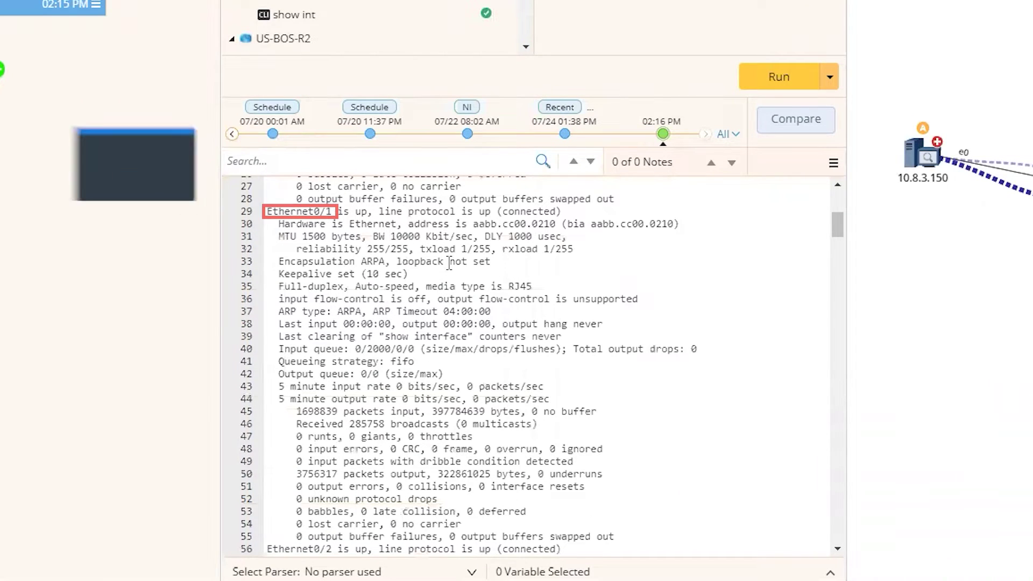
pyautogui.scroll(-1, 452, 267)
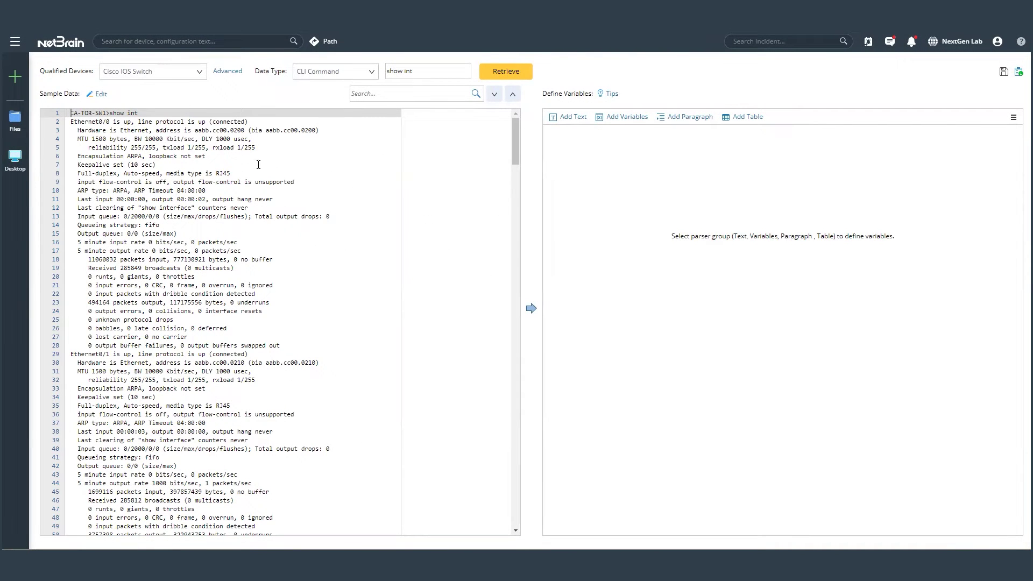
# Step: Create a paragraph group from the Ethernet0/1 interface block of the sample output
pyautogui.scroll(-3, 183, 150)
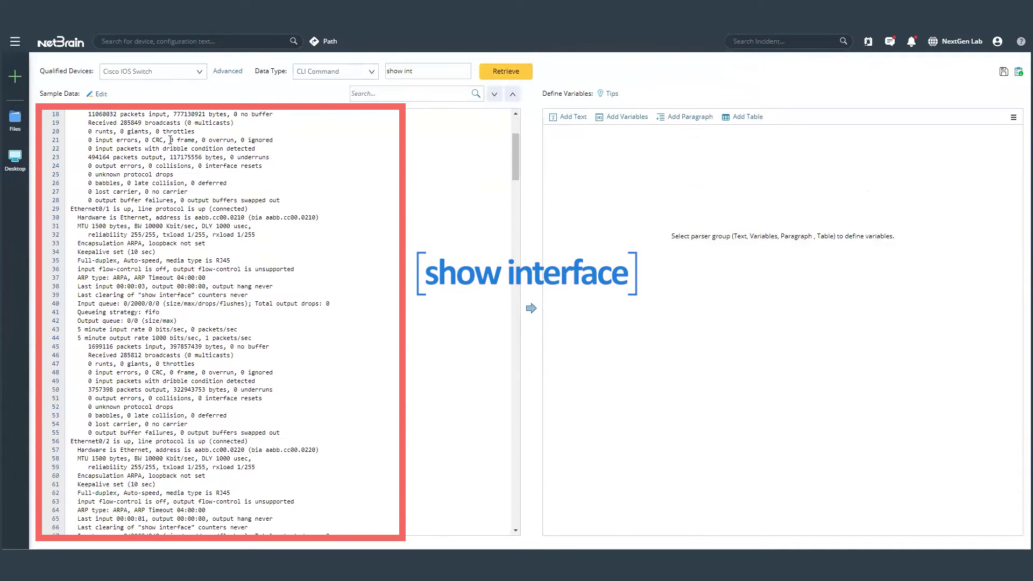
pyautogui.scroll(3, 171, 140)
pyautogui.moveTo(71, 122); pyautogui.dragTo(119, 233)
pyautogui.moveTo(71, 354); pyautogui.dragTo(131, 449)
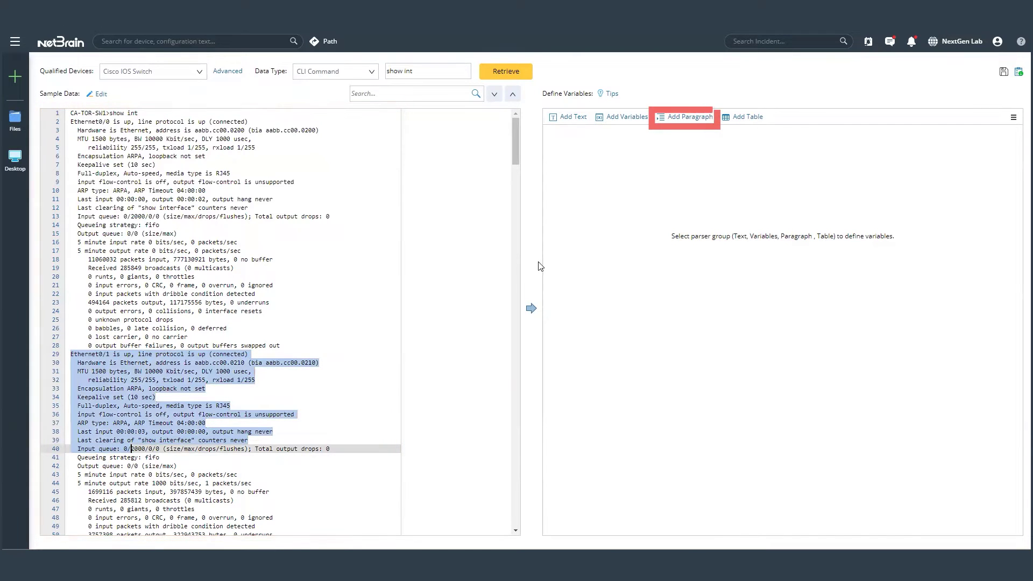
pyautogui.click(690, 116)
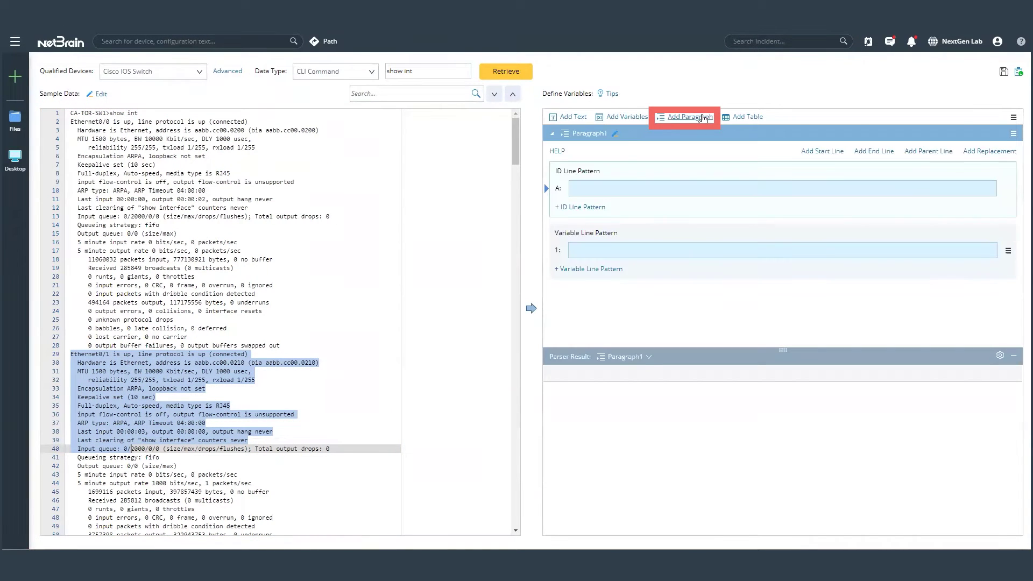
# Step: Select the Ethernet0/0 status line on line 2 of the sample
pyautogui.click(188, 157)
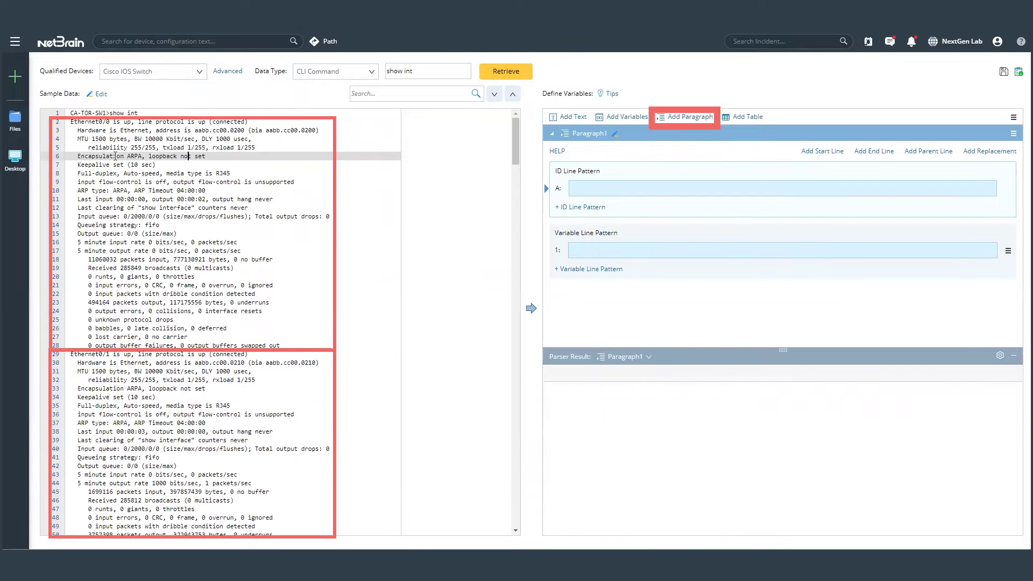
pyautogui.click(236, 116)
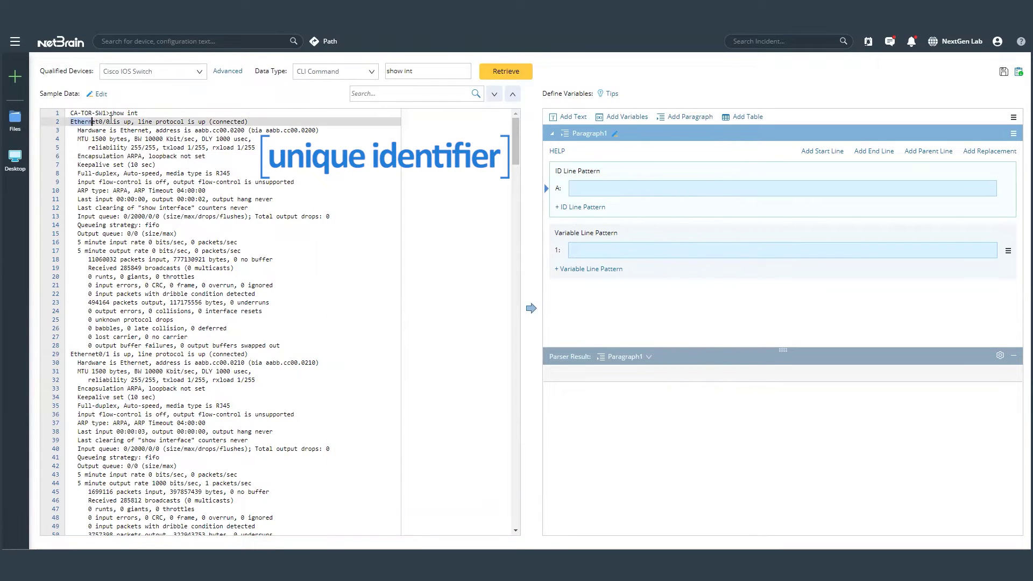
pyautogui.tripleClick(252, 122)
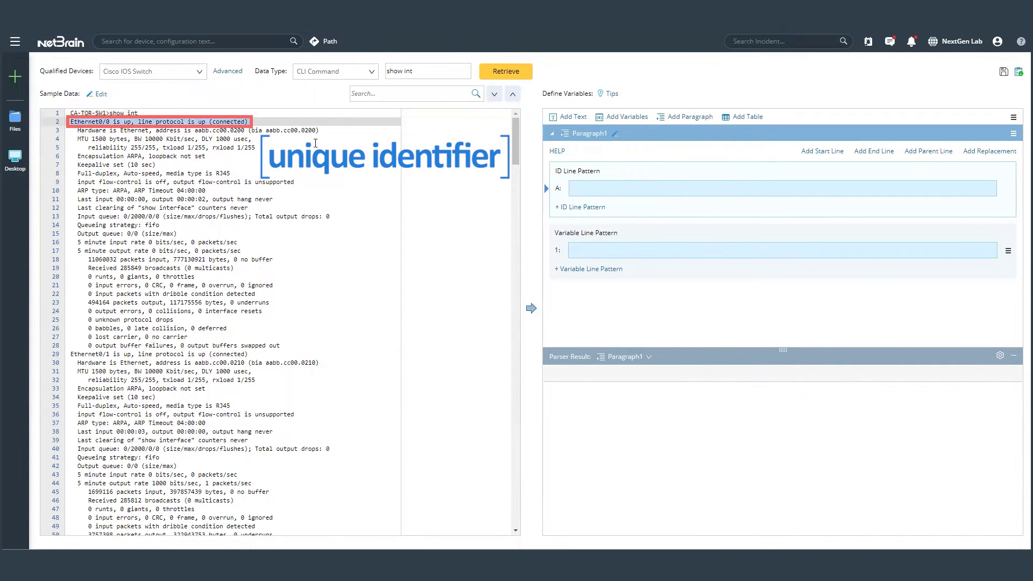
# Step: Set the ID line pattern to '$interface is $int_status, line protocol is up (connected)'
pyautogui.click(530, 308)
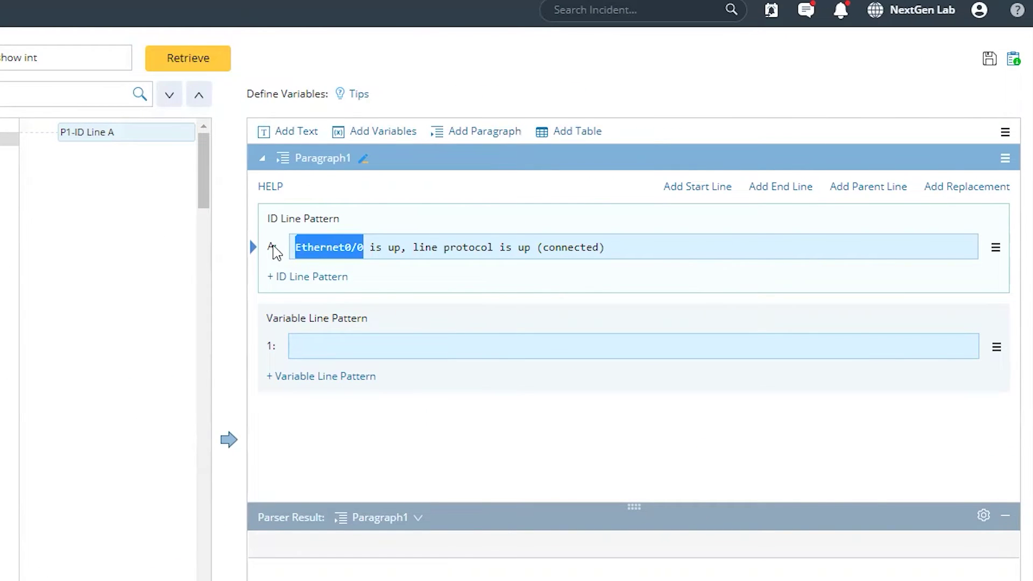
pyautogui.write('$interfac')
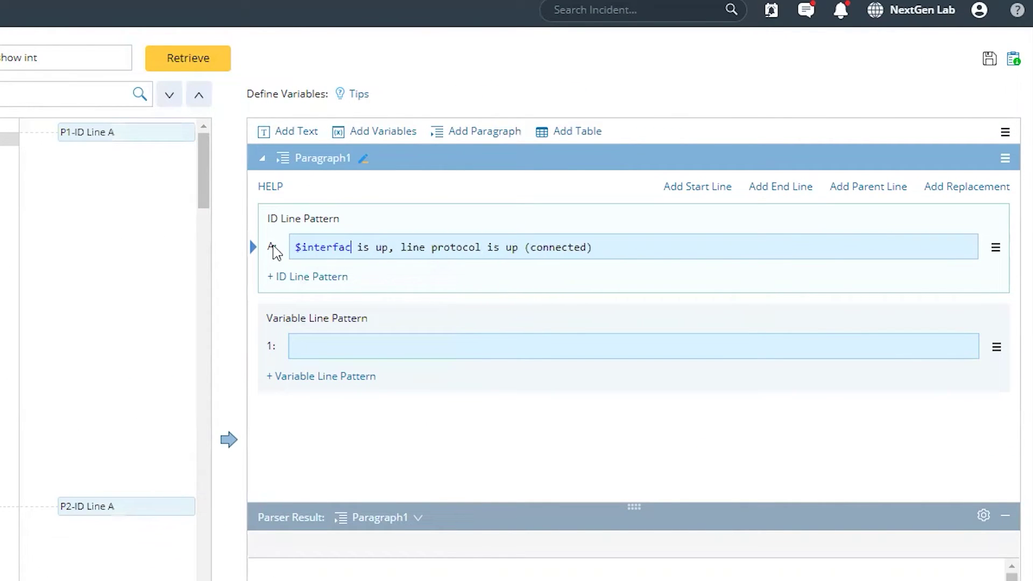
pyautogui.write('e')
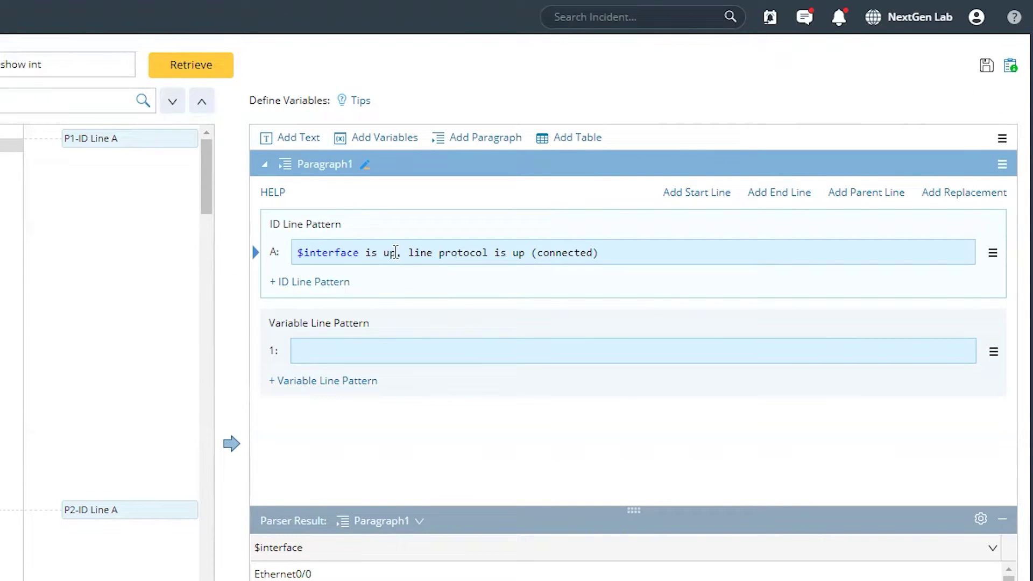
pyautogui.press('BackSpace')
pyautogui.press('BackSpace')
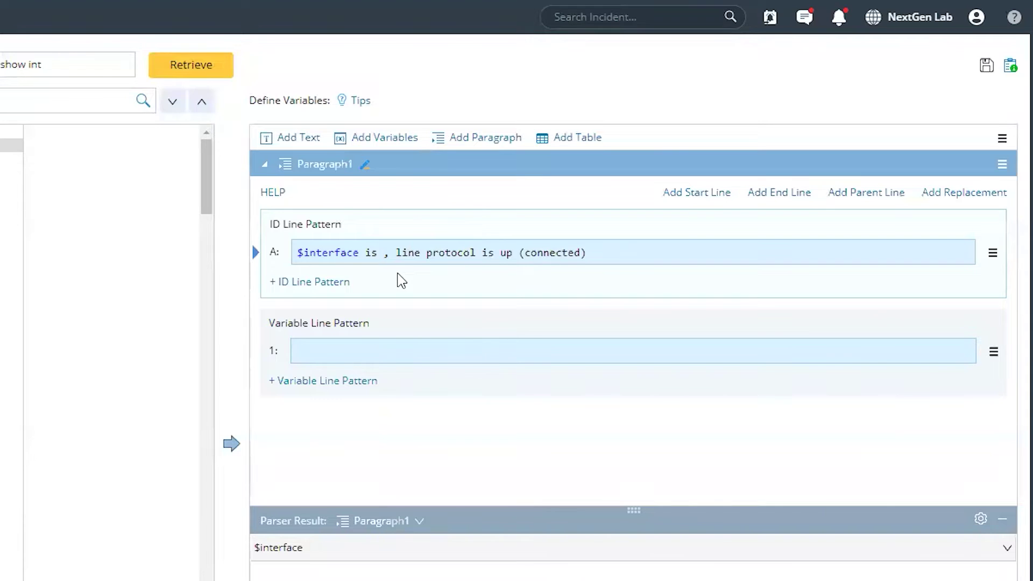
pyautogui.write('$int_status')
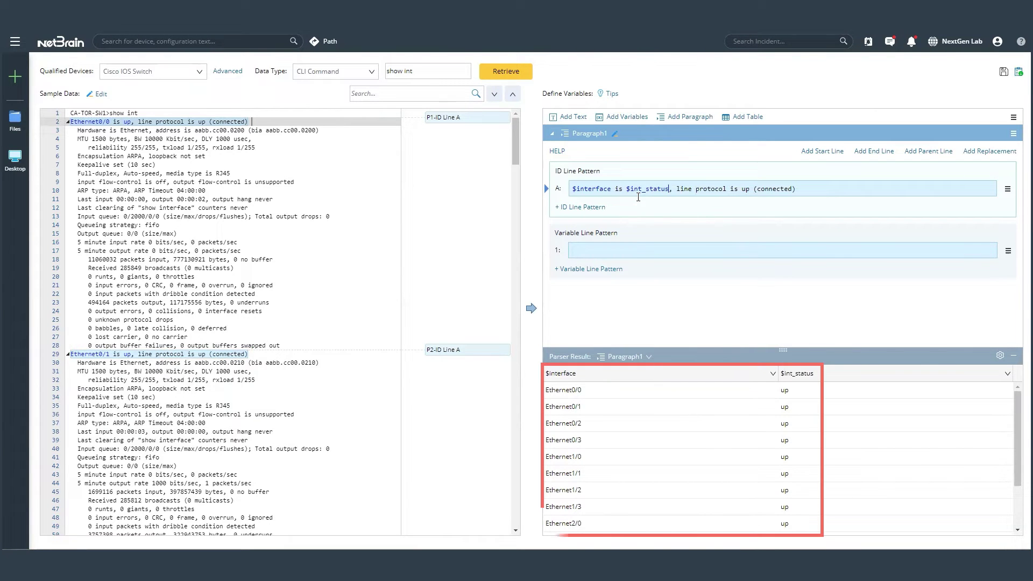
# Step: Copy the input errors line 21 into the variable line pattern
pyautogui.click(142, 285)
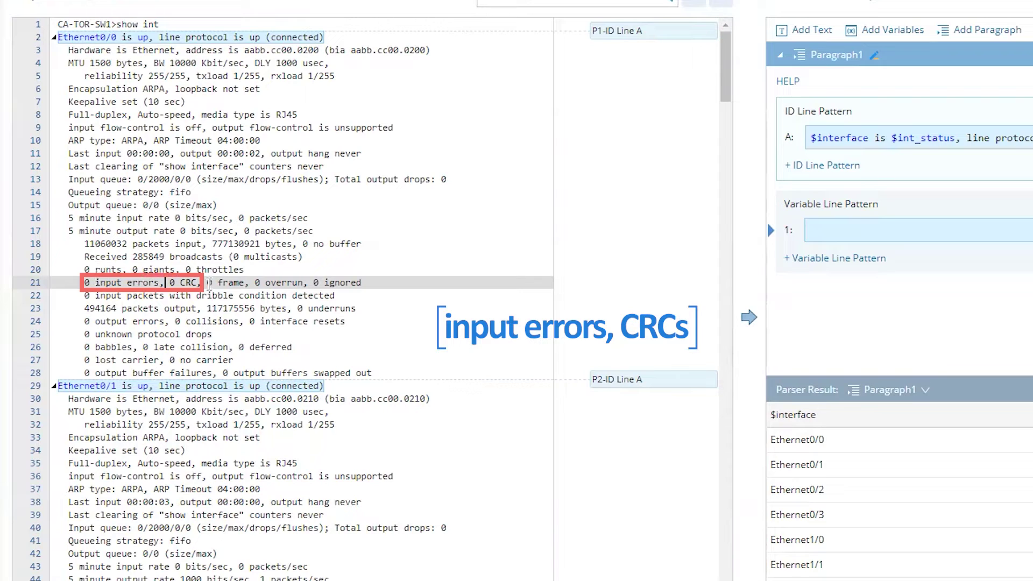
pyautogui.click(80, 283)
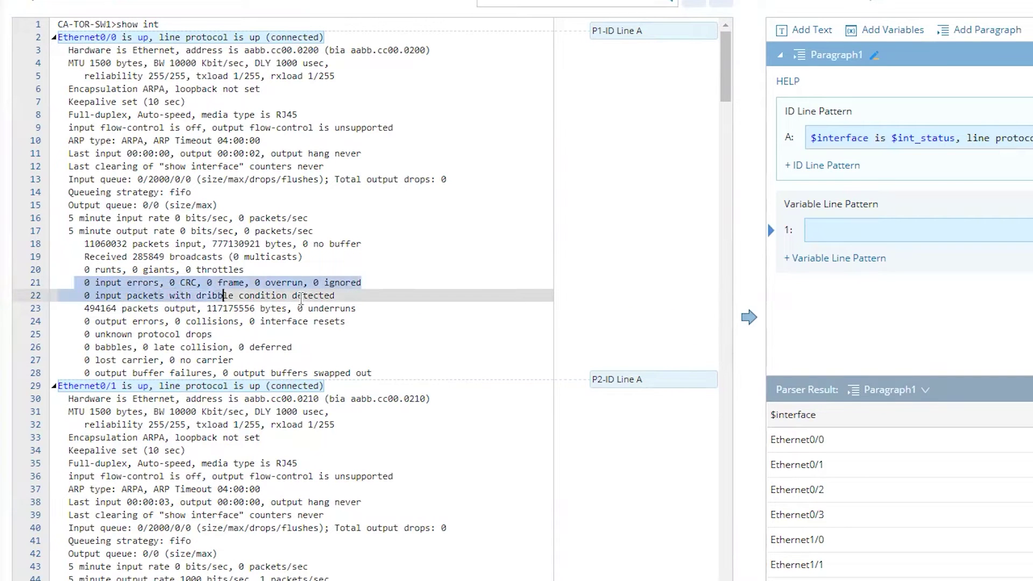
pyautogui.moveTo(301, 298); pyautogui.dragTo(357, 283)
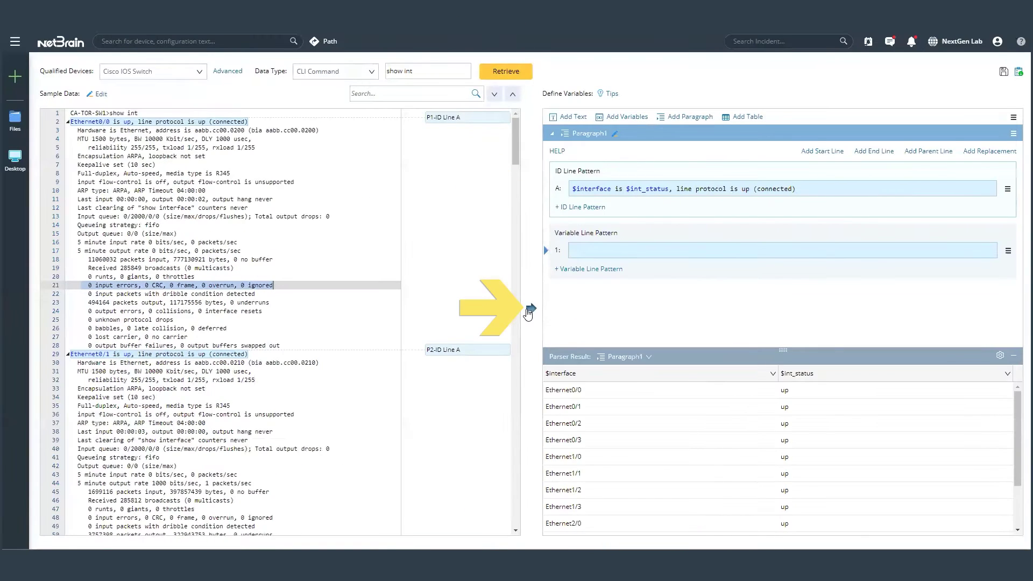
pyautogui.click(529, 309)
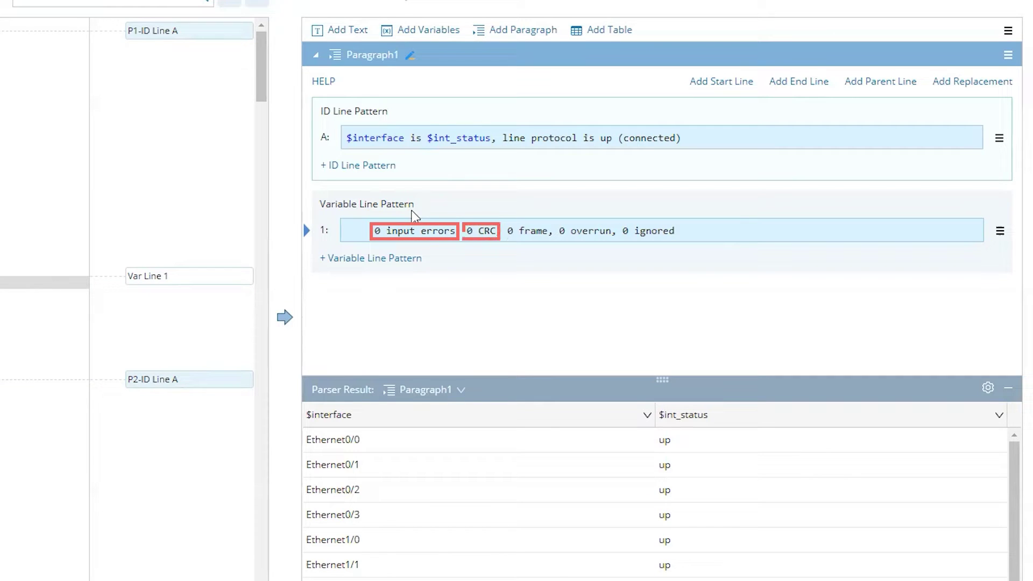
# Step: Replace the two zero counts with $int:input_errors and $int:crc variables
pyautogui.click(381, 231)
pyautogui.press('BackSpace')
pyautogui.write('$int')
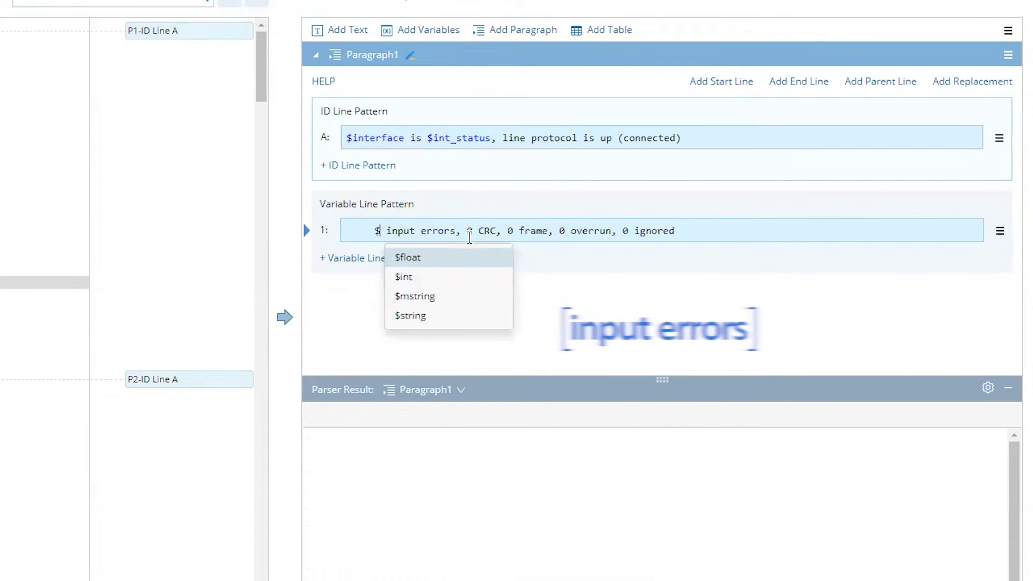
pyautogui.write(':input_erro')
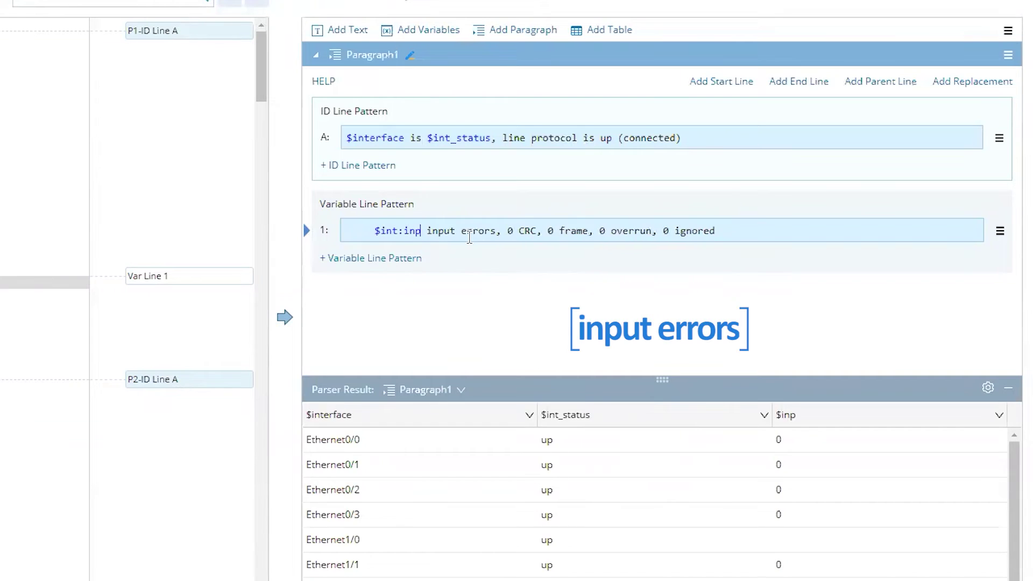
pyautogui.write('rs')
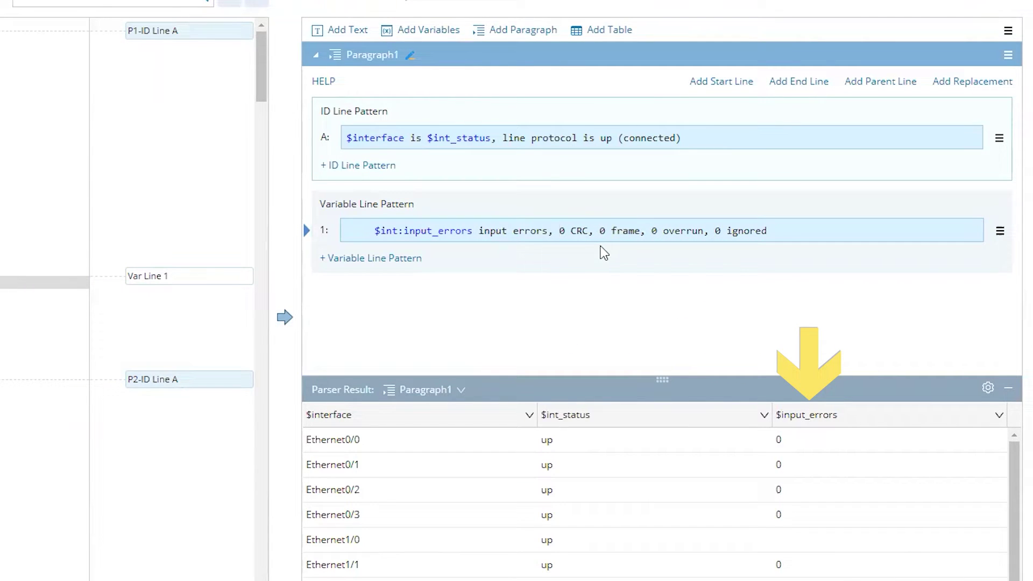
pyautogui.hotkey('ctrl', 'Right')
pyautogui.hotkey('ctrl', 'Right')
pyautogui.hotkey('ctrl', 'Right')
pyautogui.press('BackSpace')
pyautogui.write('$in')
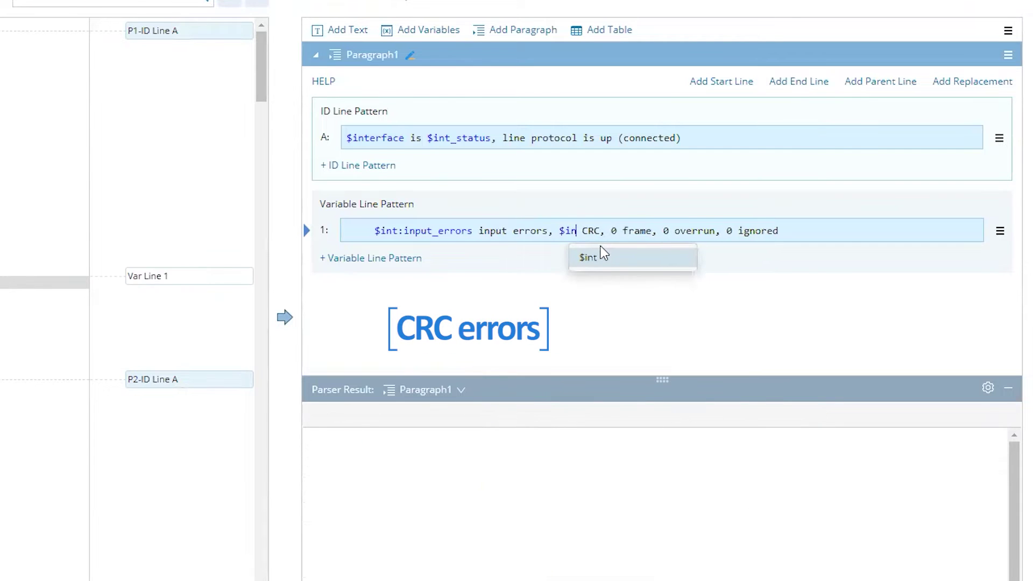
pyautogui.click(602, 255)
pyautogui.write(':crc')
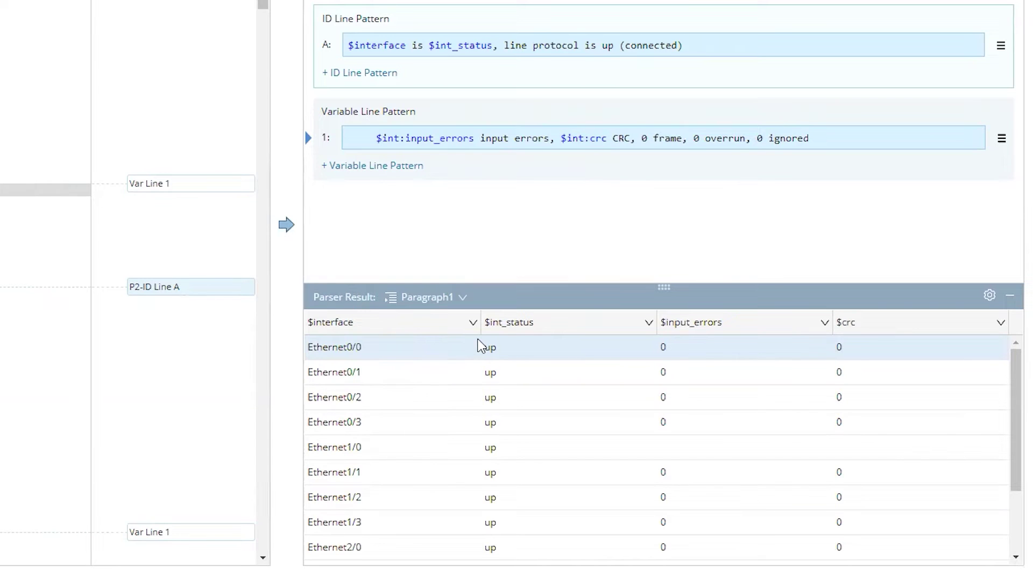
# Step: Make $interface the interface key and save the parser as 'Input_errors'
pyautogui.click(472, 323)
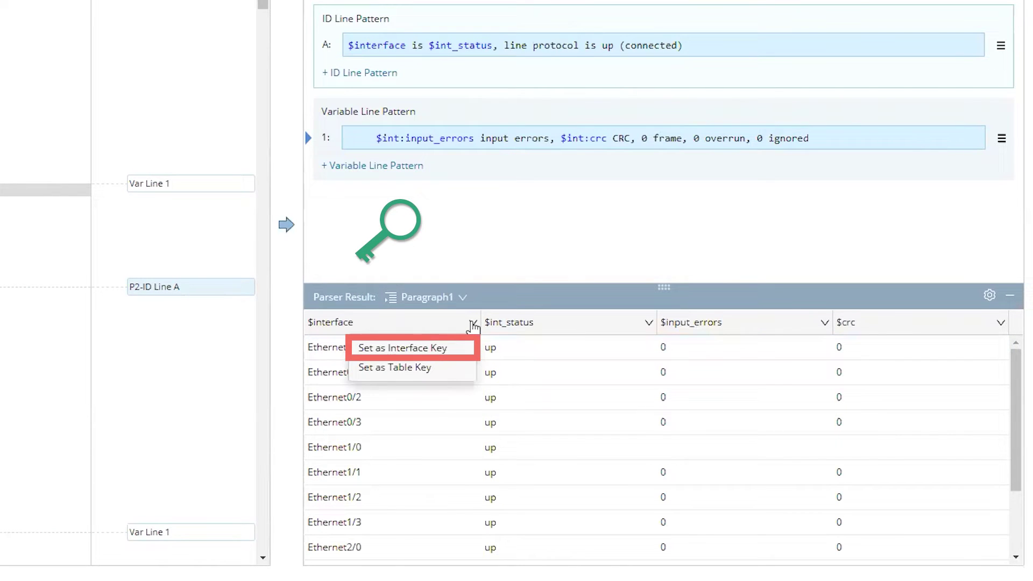
pyautogui.click(441, 348)
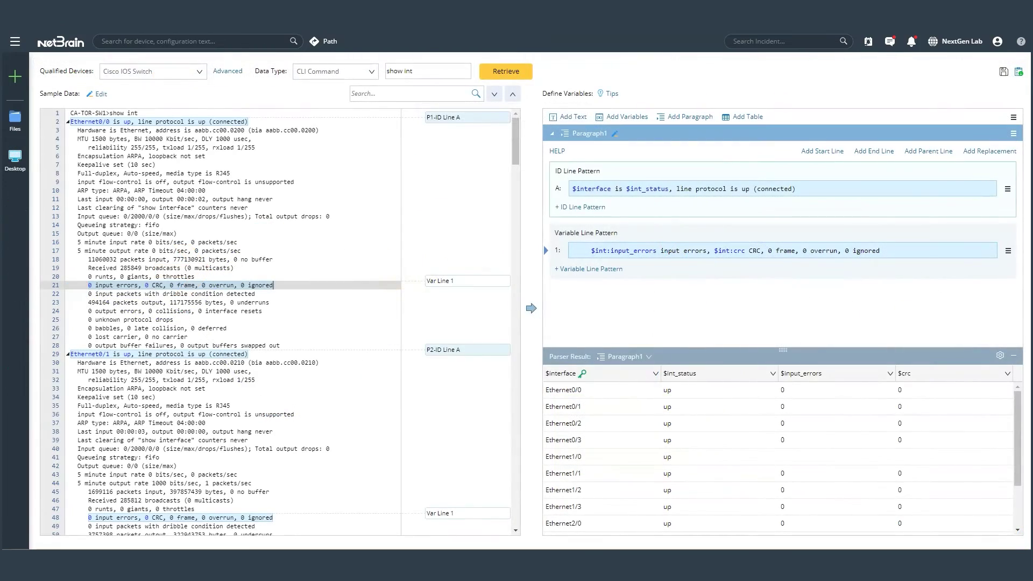
pyautogui.click(1004, 72)
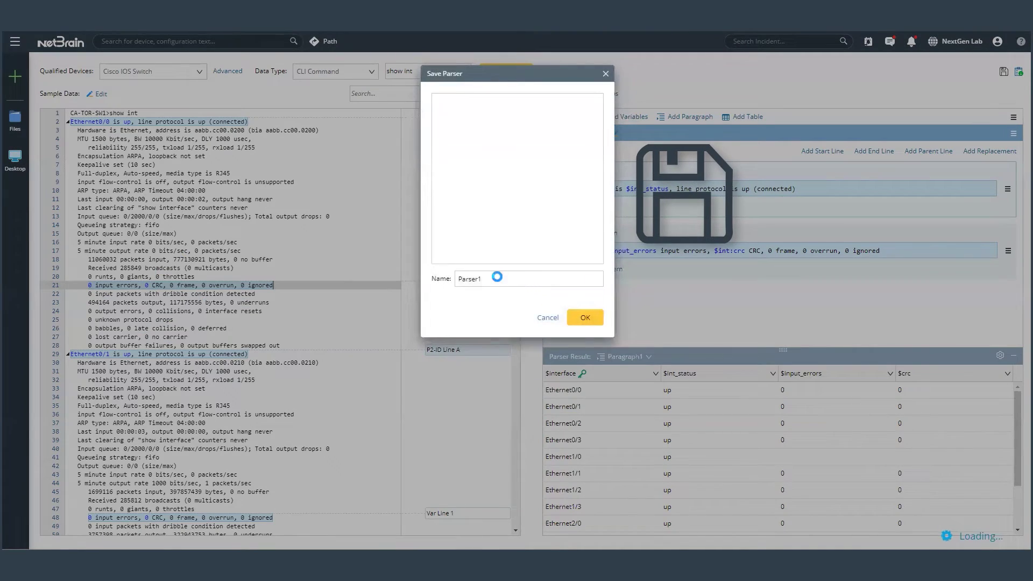
pyautogui.write('Input_errors')
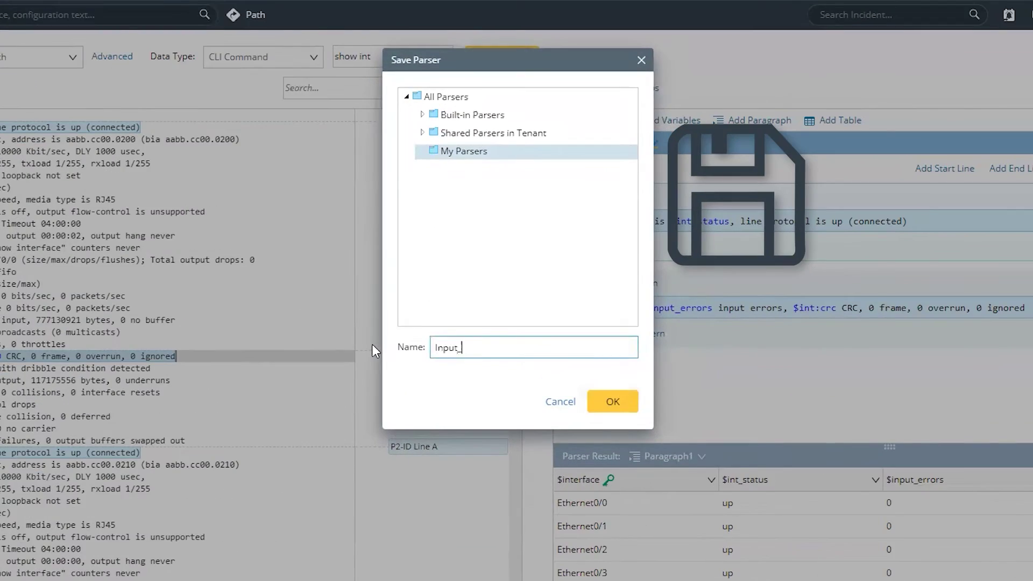
pyautogui.click(606, 403)
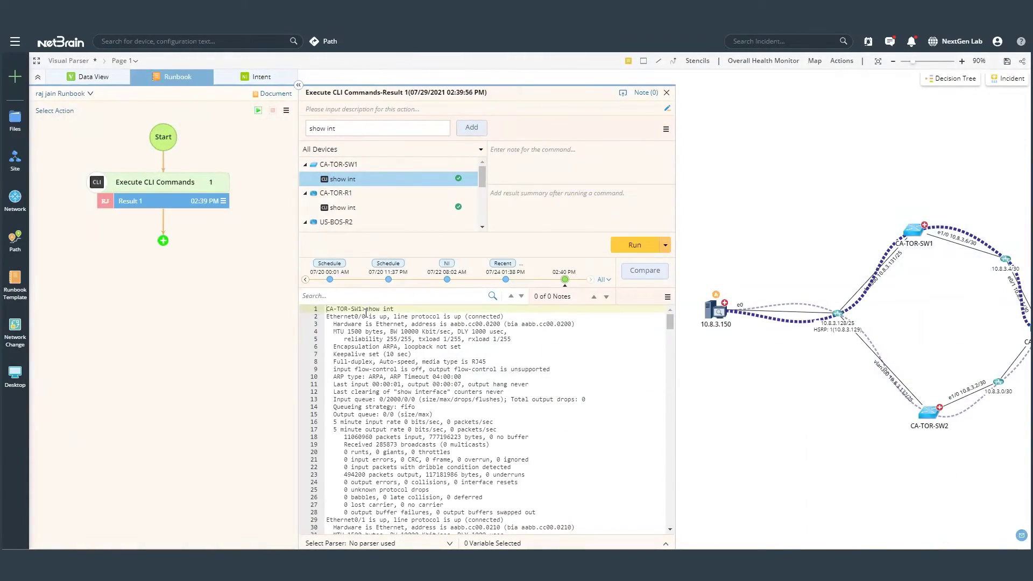
# Step: Apply the Input_errors parser to the show int output and inspect the tagged variables
pyautogui.moveTo(366, 312); pyautogui.dragTo(433, 478)
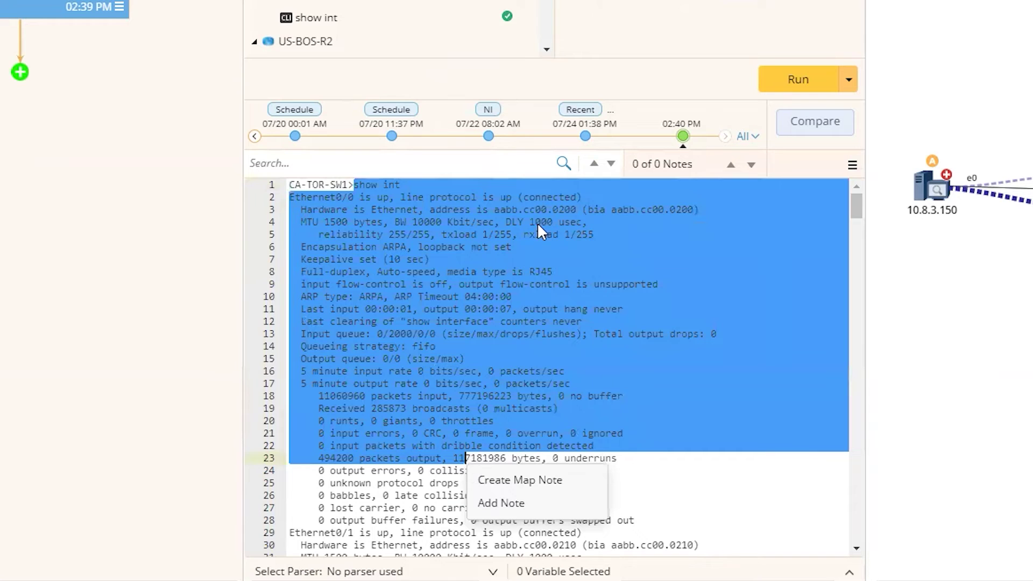
pyautogui.click(592, 299)
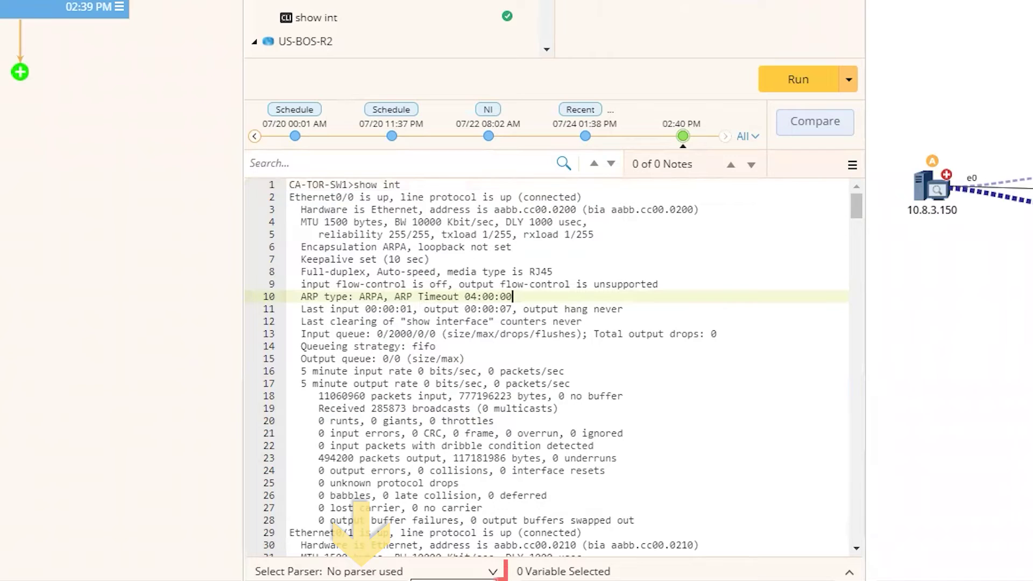
pyautogui.click(399, 571)
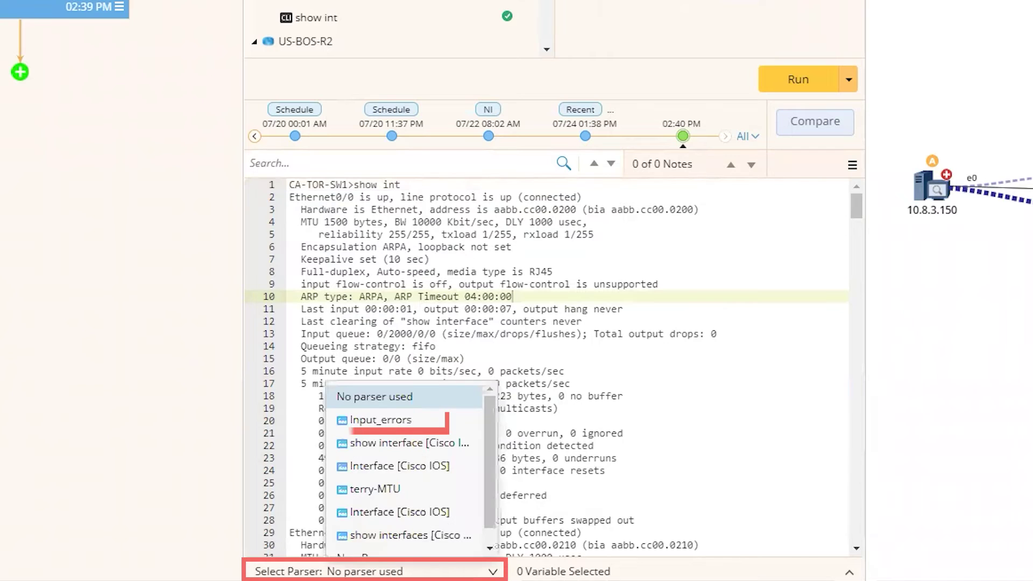
pyautogui.click(392, 423)
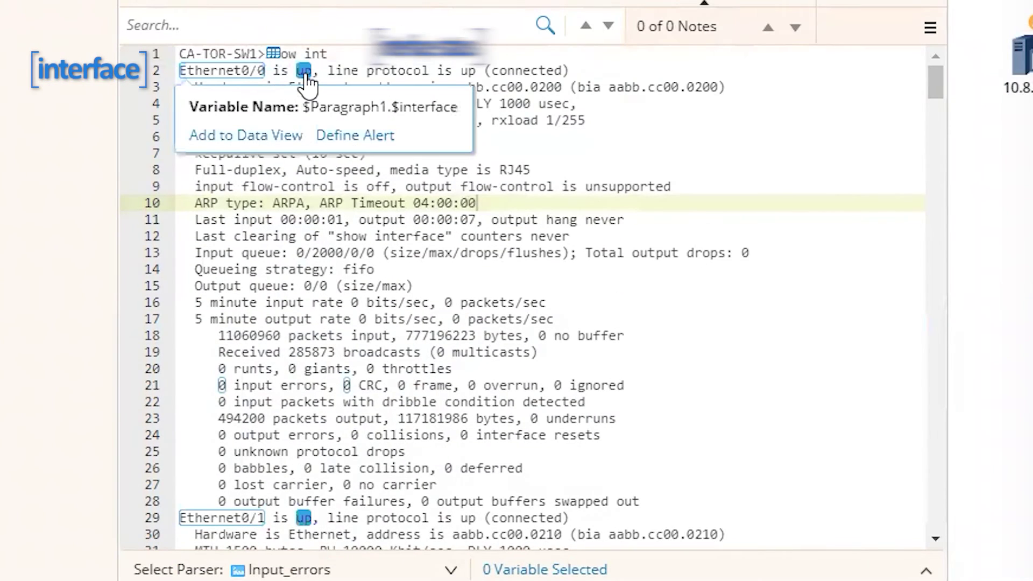
pyautogui.moveTo(144, 198)
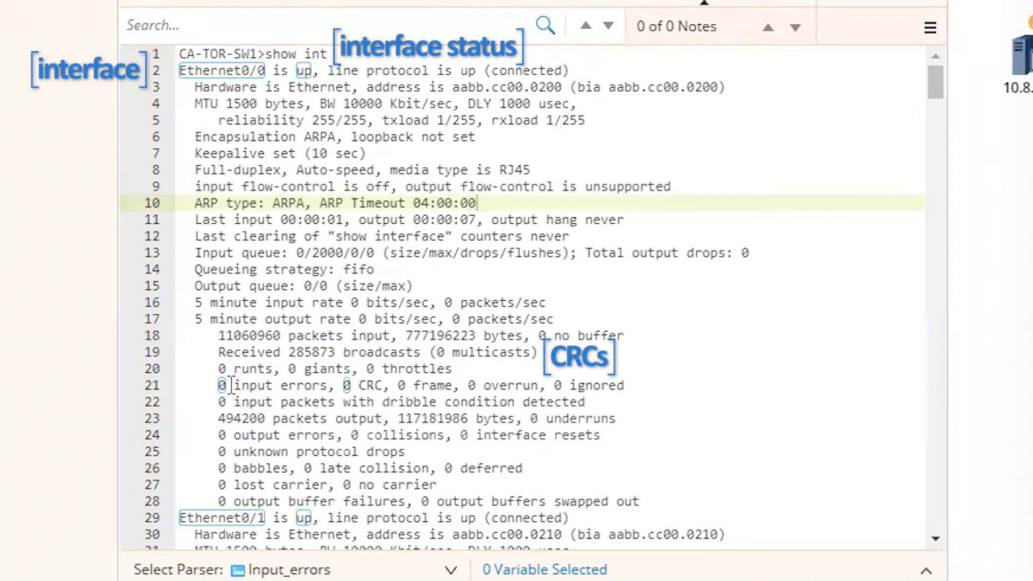
pyautogui.moveTo(223, 388)
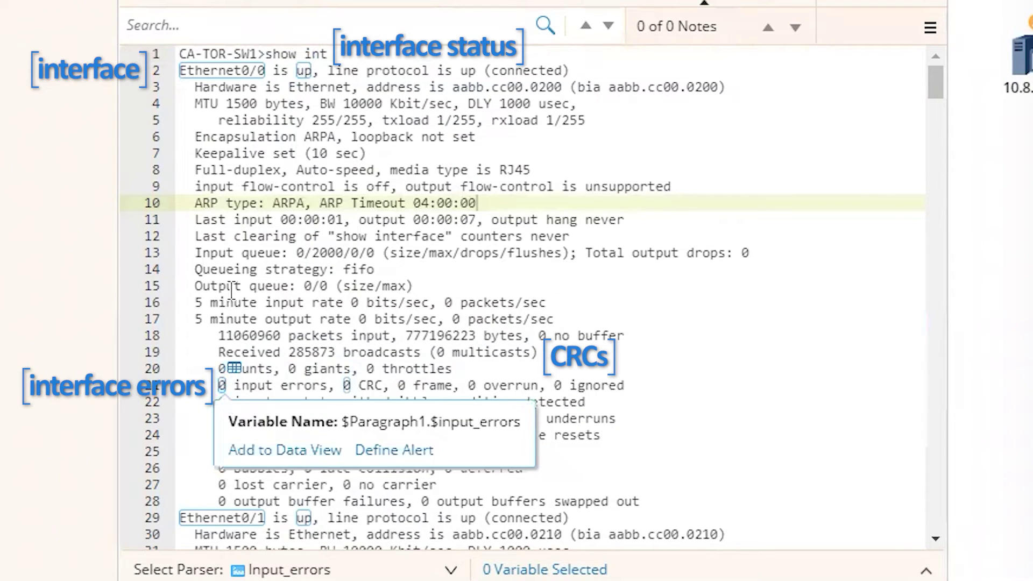
pyautogui.moveTo(252, 78)
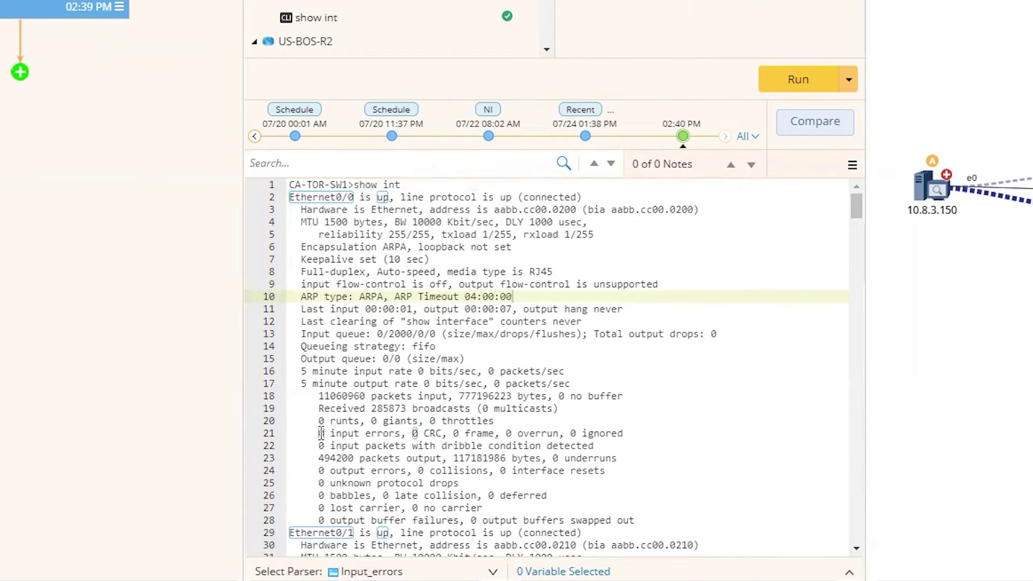
# Step: Add input errors to the data view with an Error alert firing when != 0
pyautogui.click(322, 438)
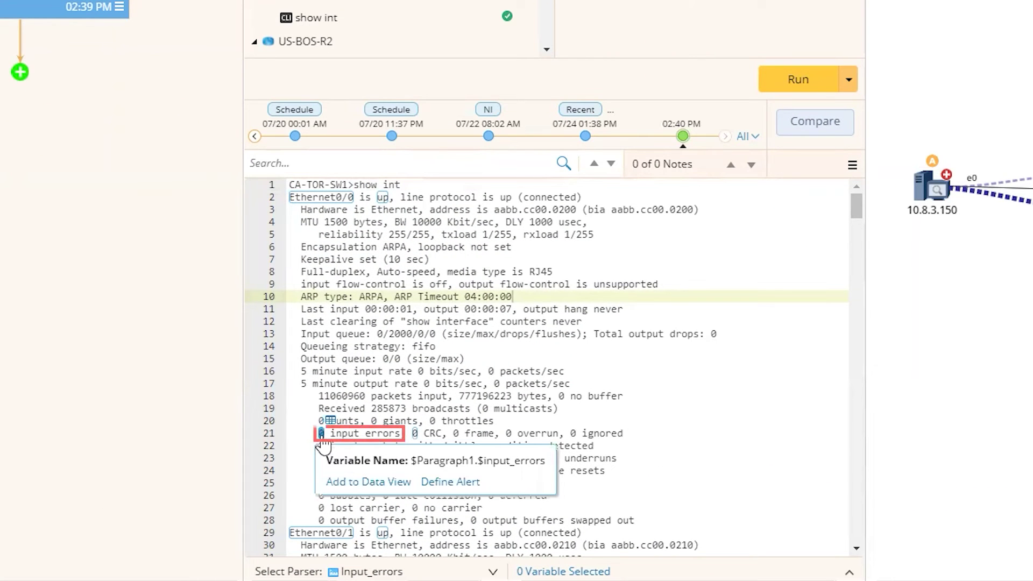
pyautogui.click(368, 481)
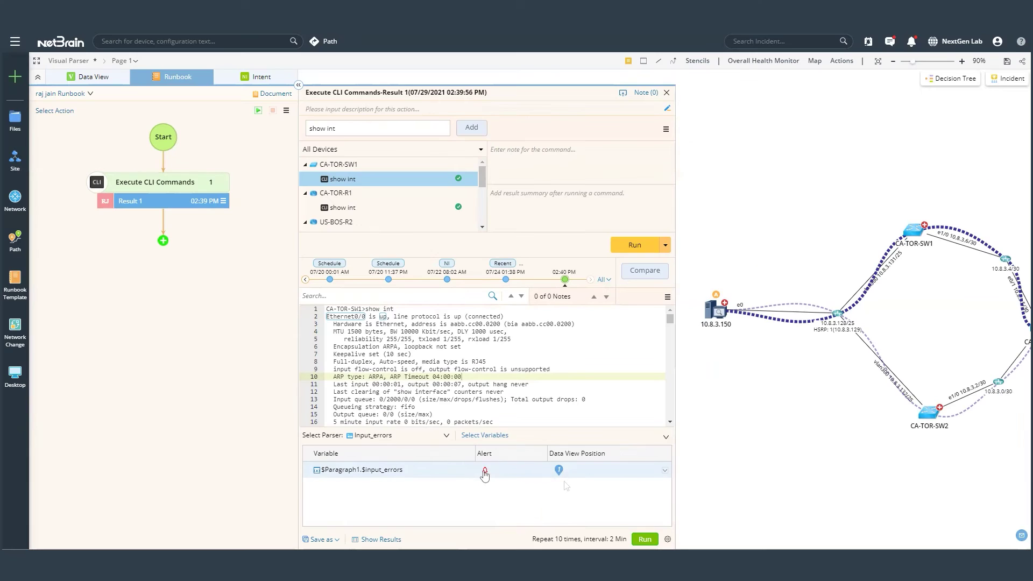
pyautogui.click(550, 450)
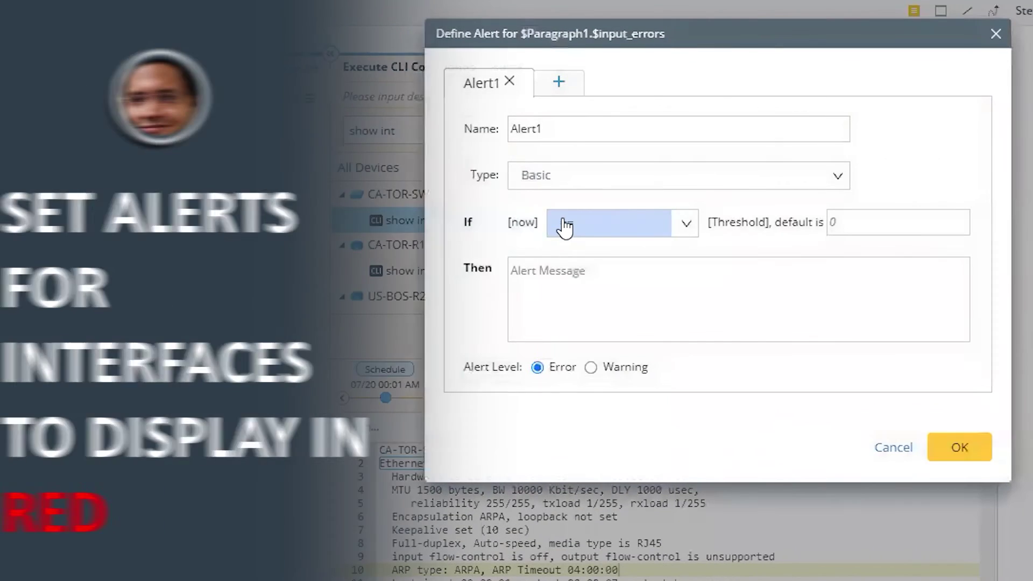
pyautogui.click(565, 226)
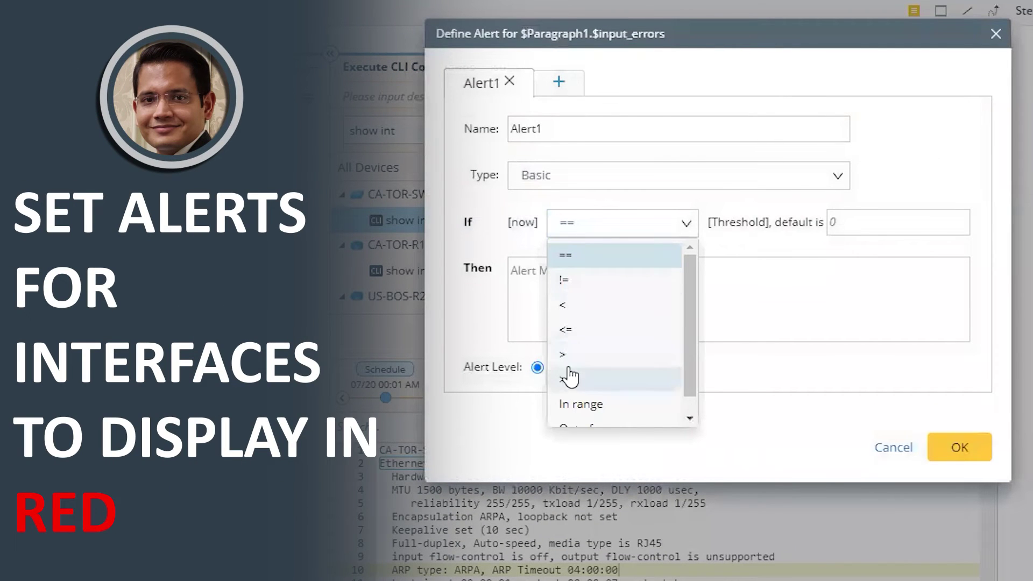
pyautogui.click(564, 280)
pyautogui.click(851, 221)
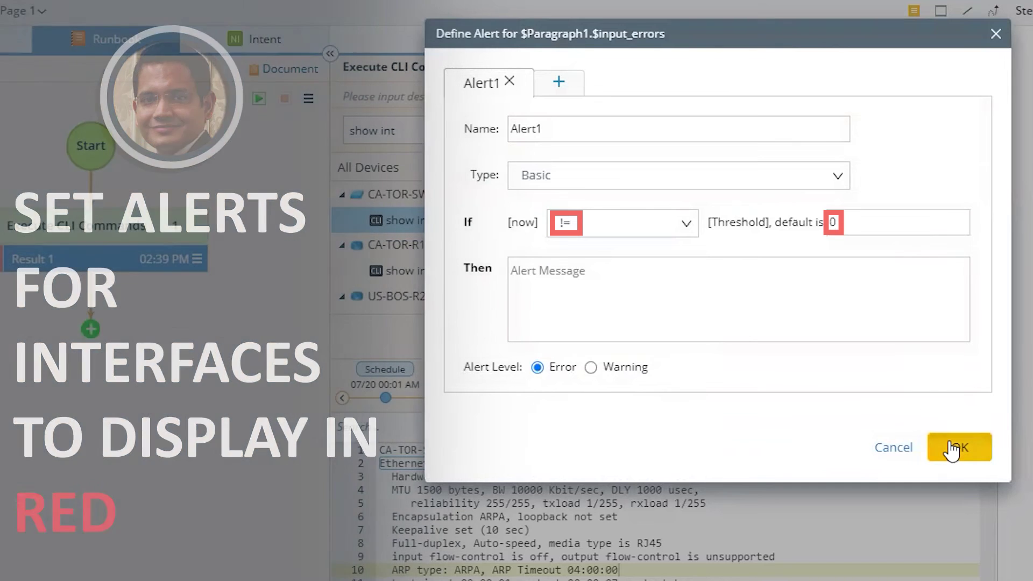
pyautogui.click(952, 446)
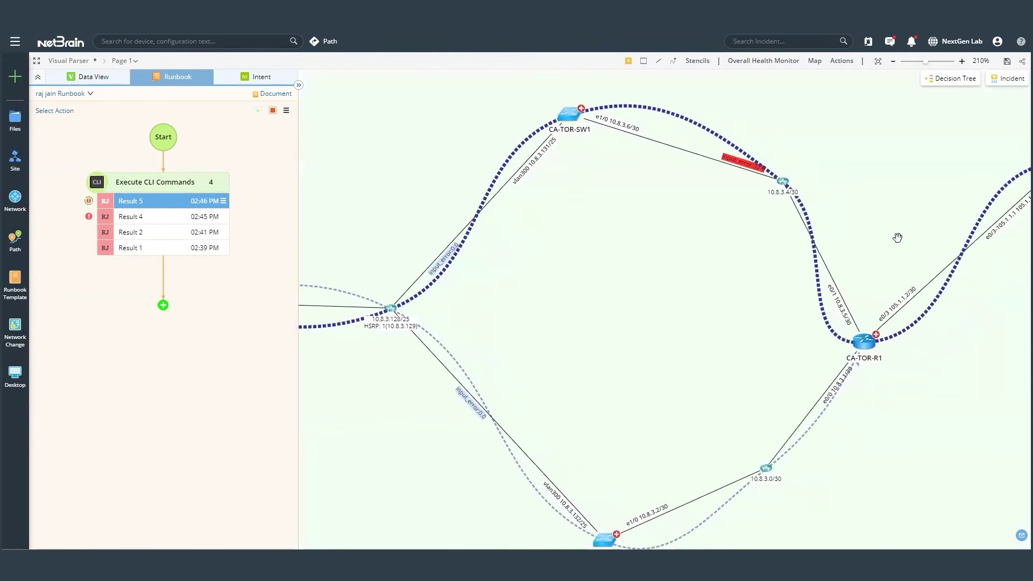
# Step: Pan the map past the MPLS cloud and Boston devices to US-BOS-SW1's red-flagged link
pyautogui.moveTo(897, 238); pyautogui.dragTo(845, 248)
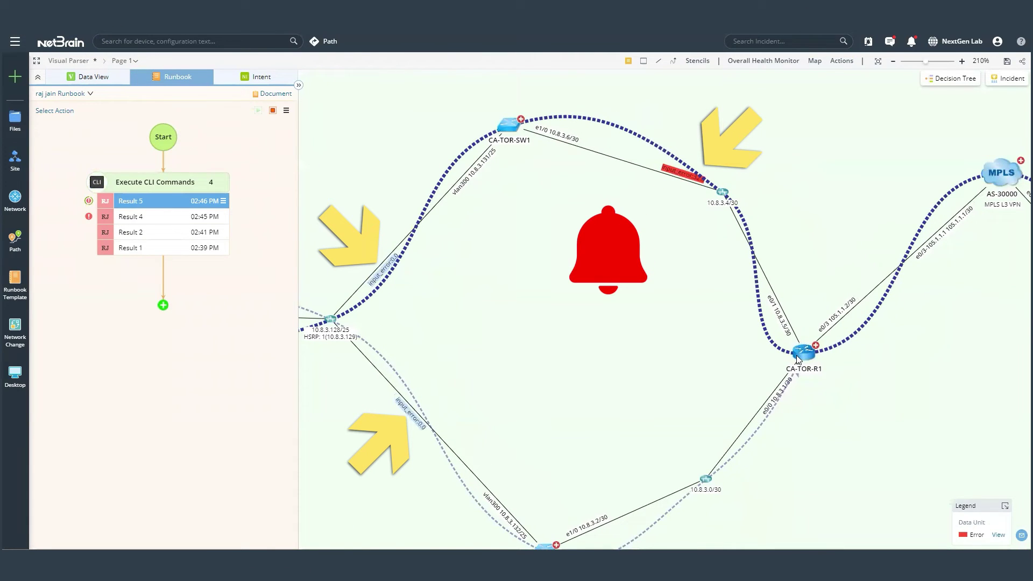
pyautogui.moveTo(860, 201); pyautogui.dragTo(717, 203)
pyautogui.moveTo(963, 215); pyautogui.dragTo(679, 208)
pyautogui.moveTo(894, 238); pyautogui.dragTo(684, 233)
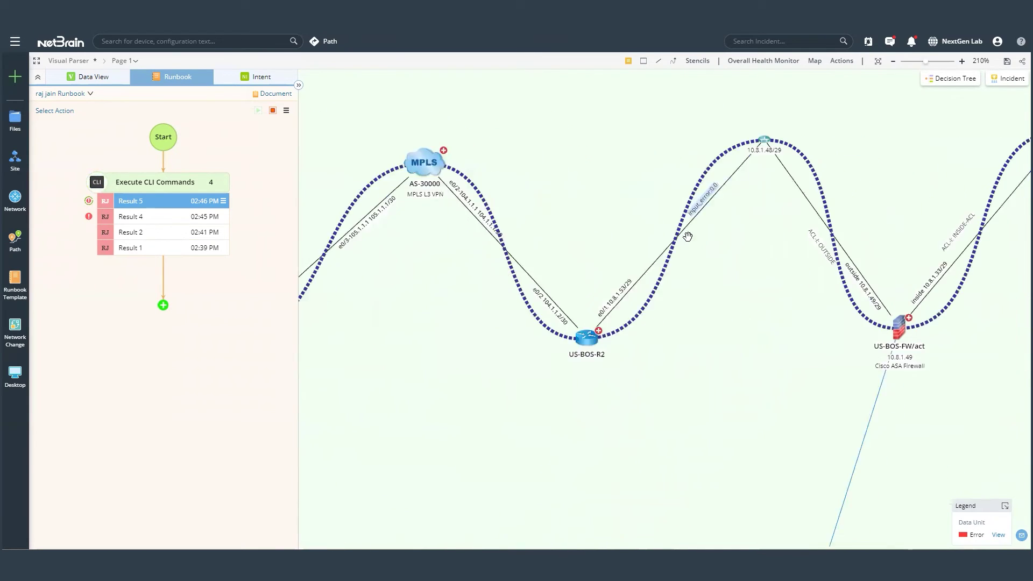
pyautogui.moveTo(996, 269); pyautogui.dragTo(748, 270)
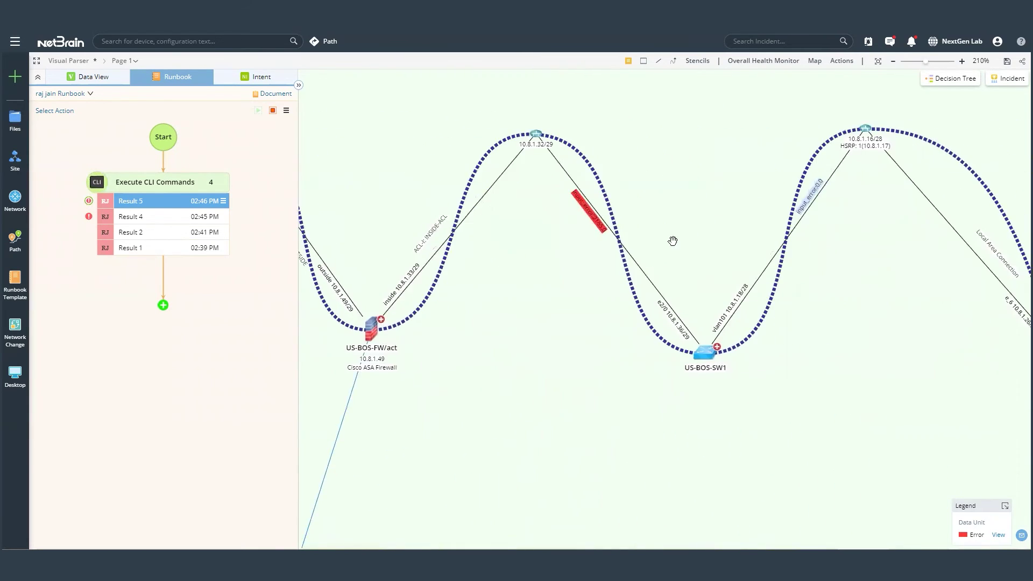